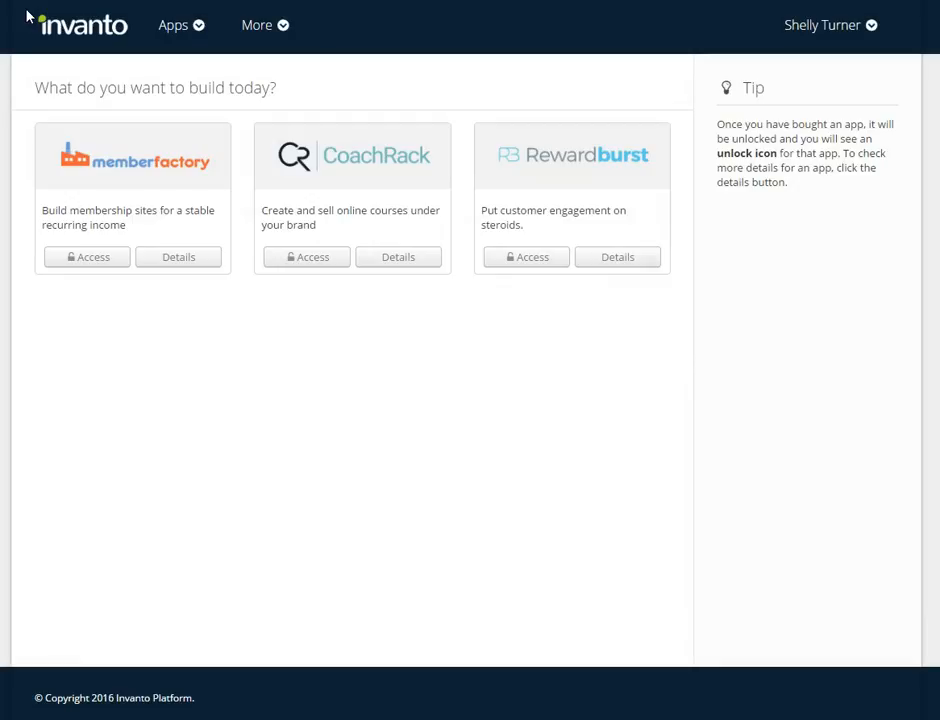
Step: Open Member Factory and go to the content management page of the site titled "New Membership Site"
{"action": "left_click", "coordinate": [111, 30]}
{"action": "left_click", "coordinate": [86, 258]}
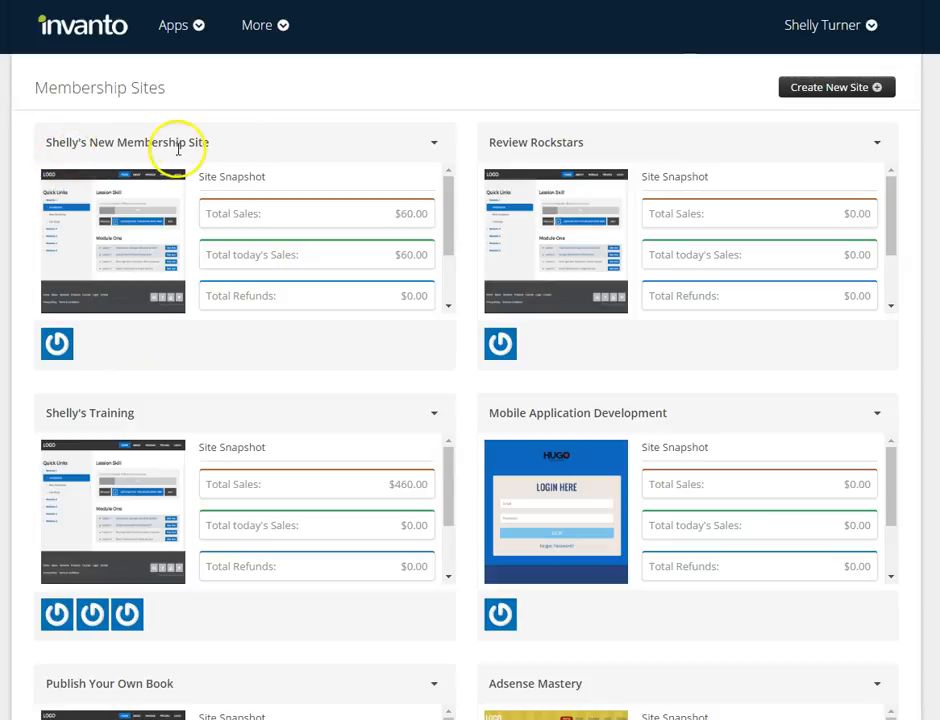
{"action": "left_click", "coordinate": [431, 149]}
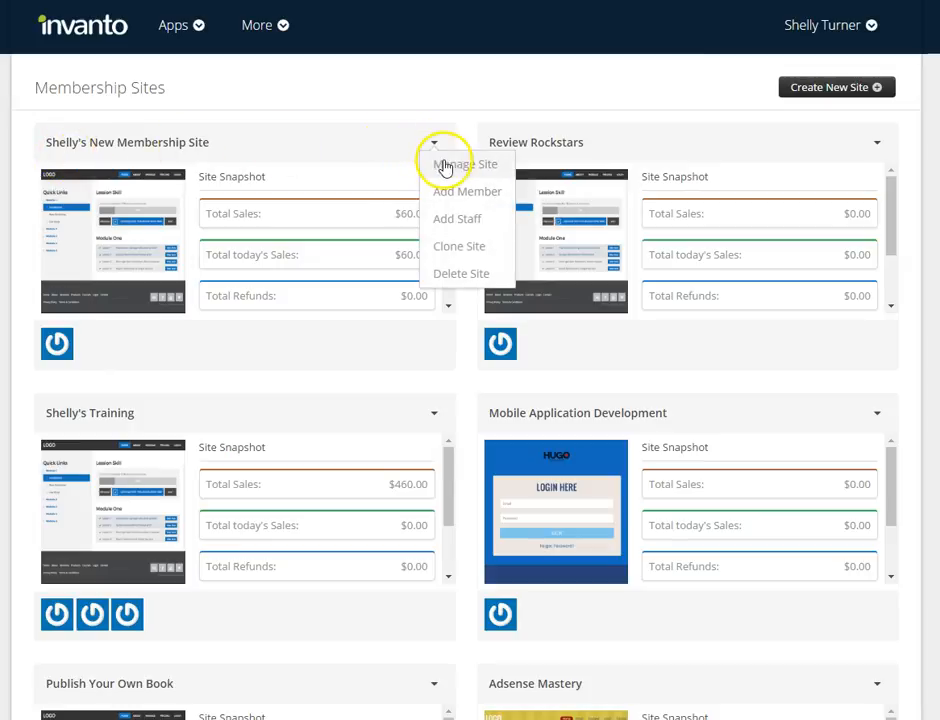
{"action": "left_click", "coordinate": [442, 165]}
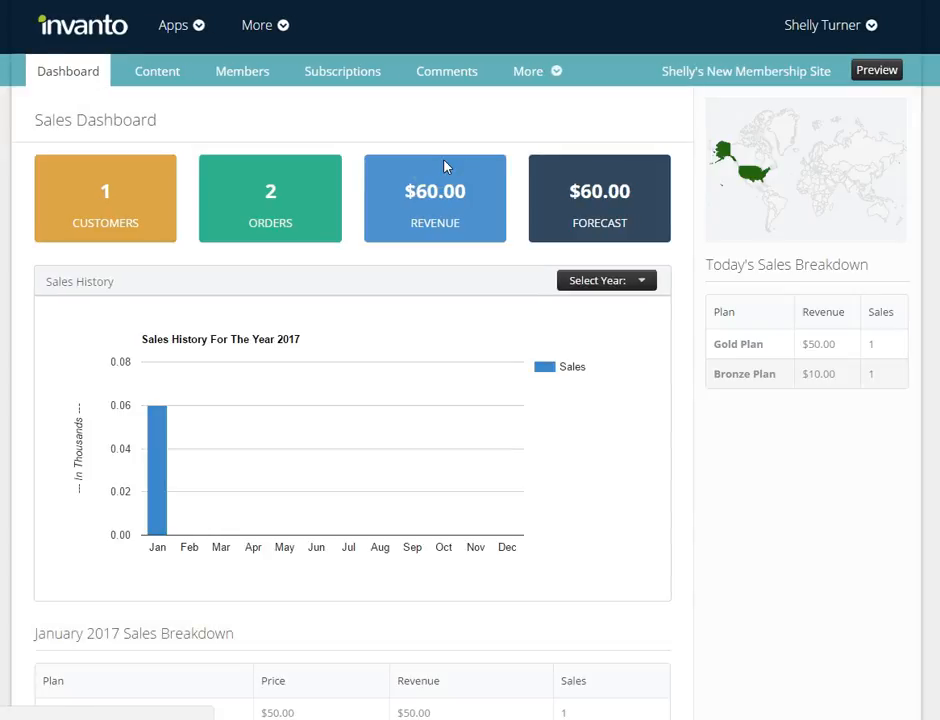
{"action": "left_click", "coordinate": [157, 76]}
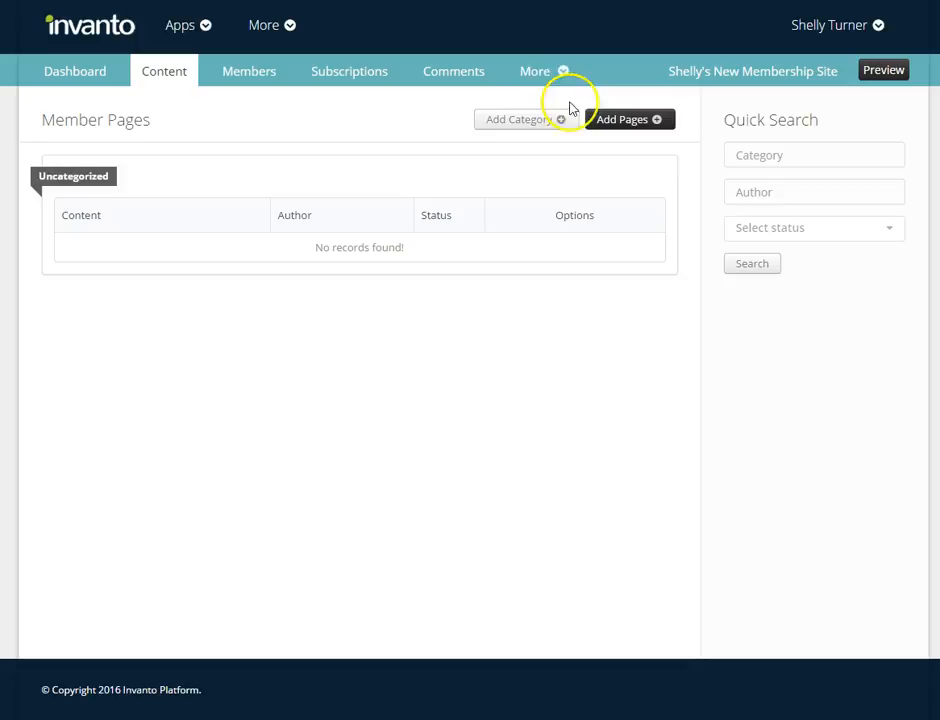
Step: Start a new category named "Week 1 Content" with the description "Week 1 content"
{"action": "left_click", "coordinate": [522, 121]}
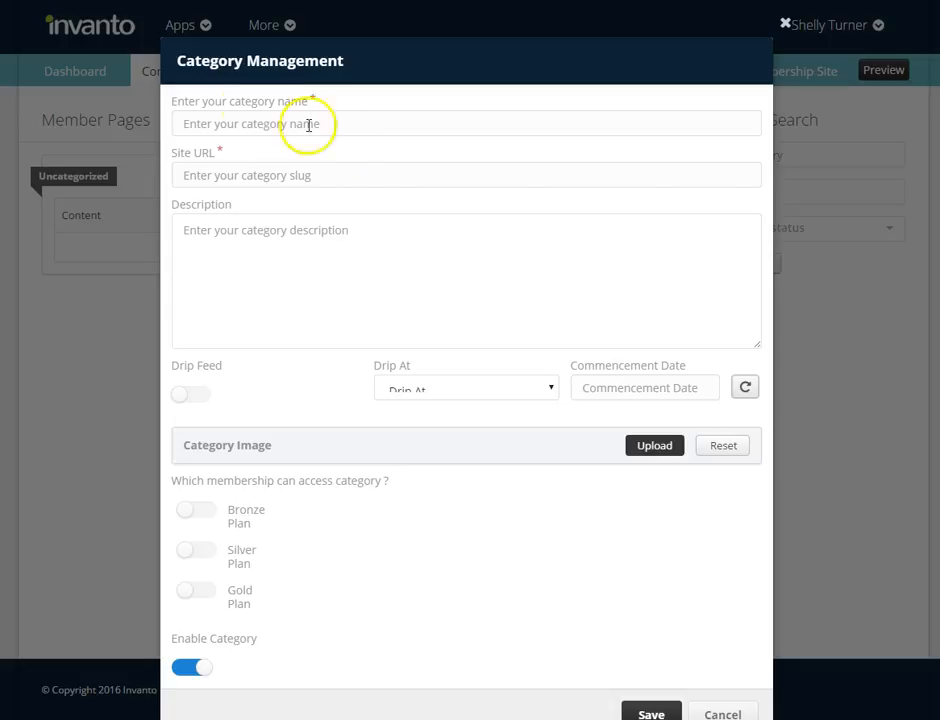
{"action": "left_click", "coordinate": [255, 125]}
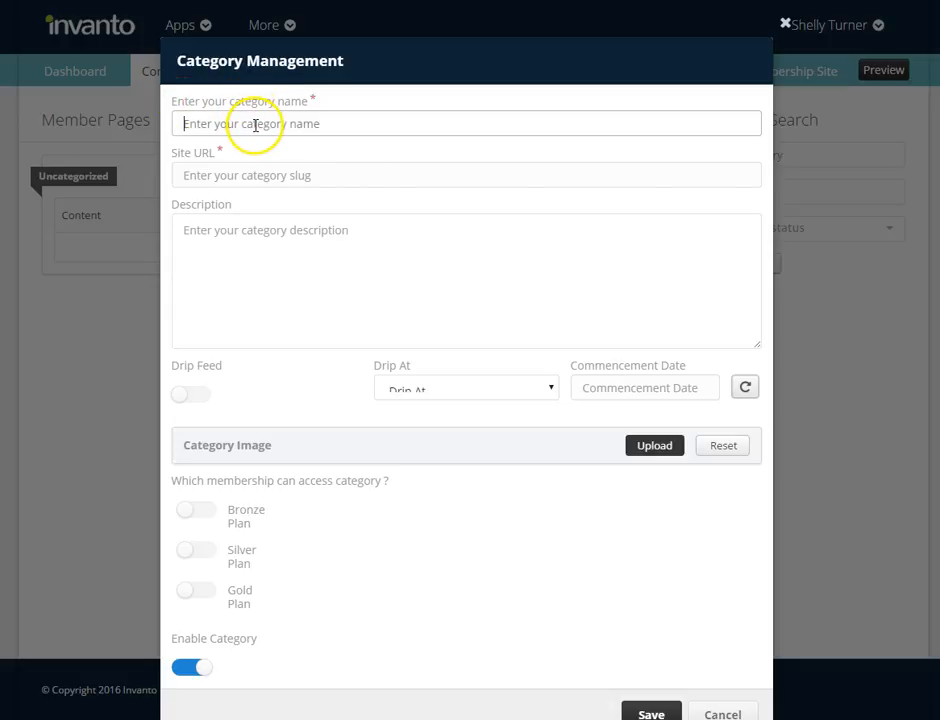
{"action": "type", "text": "Week 1 Content"}
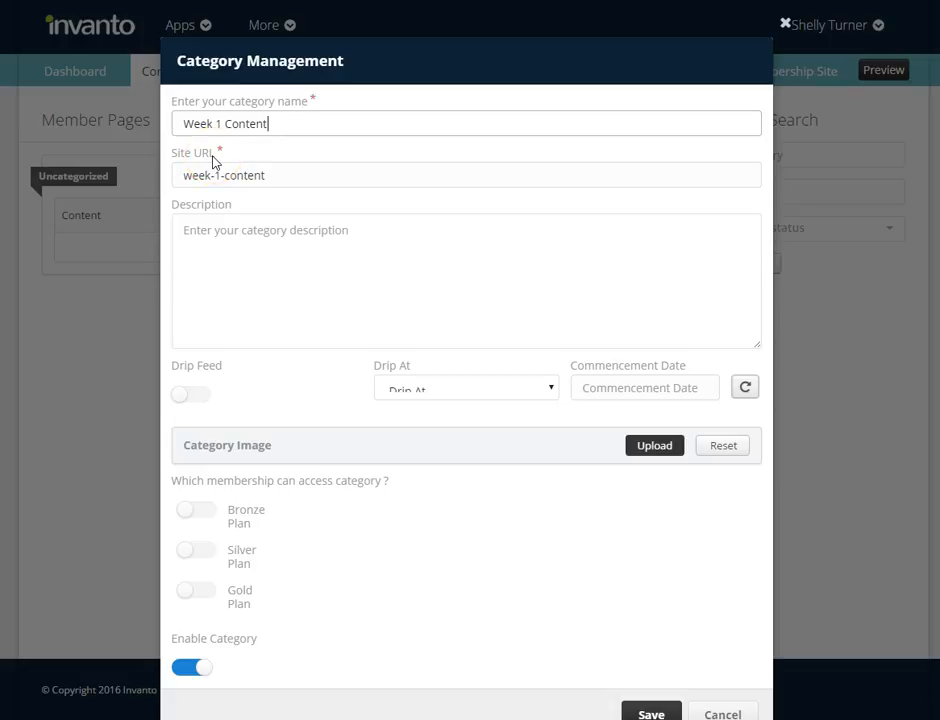
{"action": "left_click", "coordinate": [278, 174]}
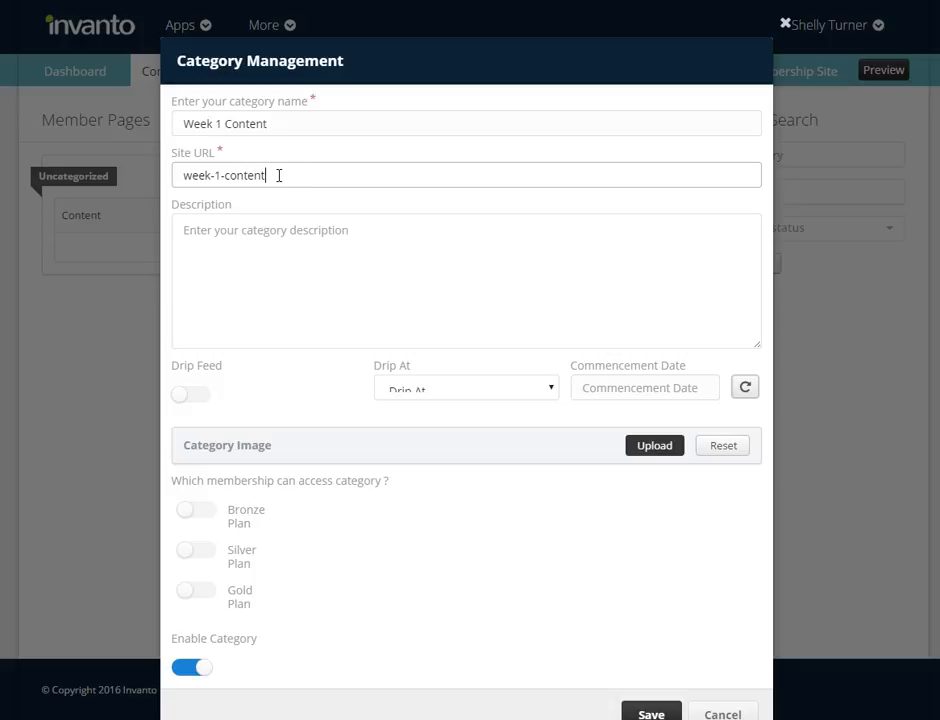
{"action": "left_click", "coordinate": [247, 230]}
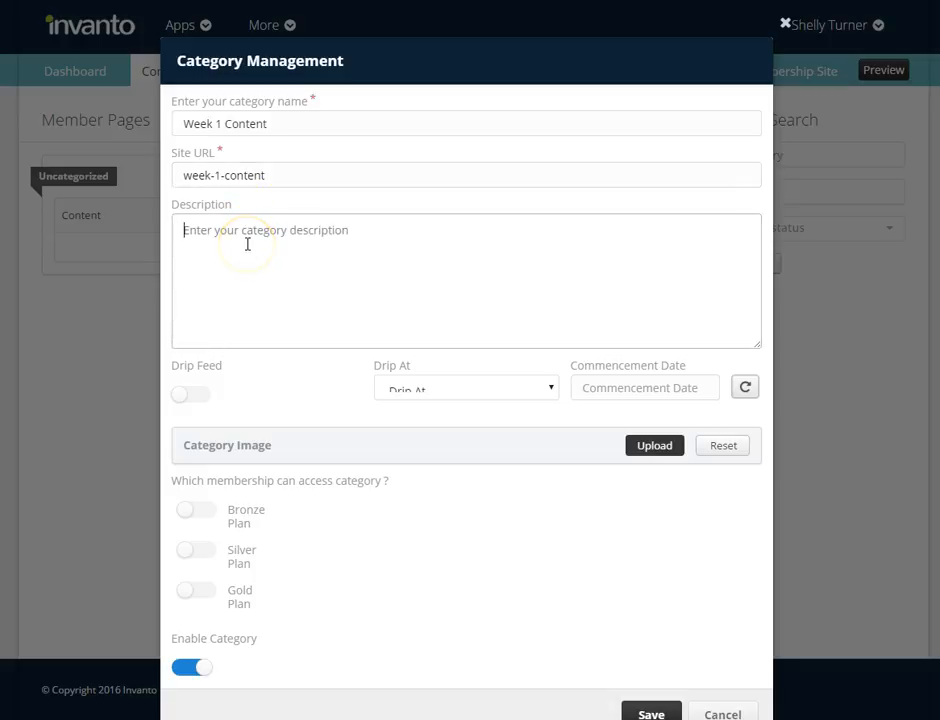
{"action": "type", "text": "Week 1 content"}
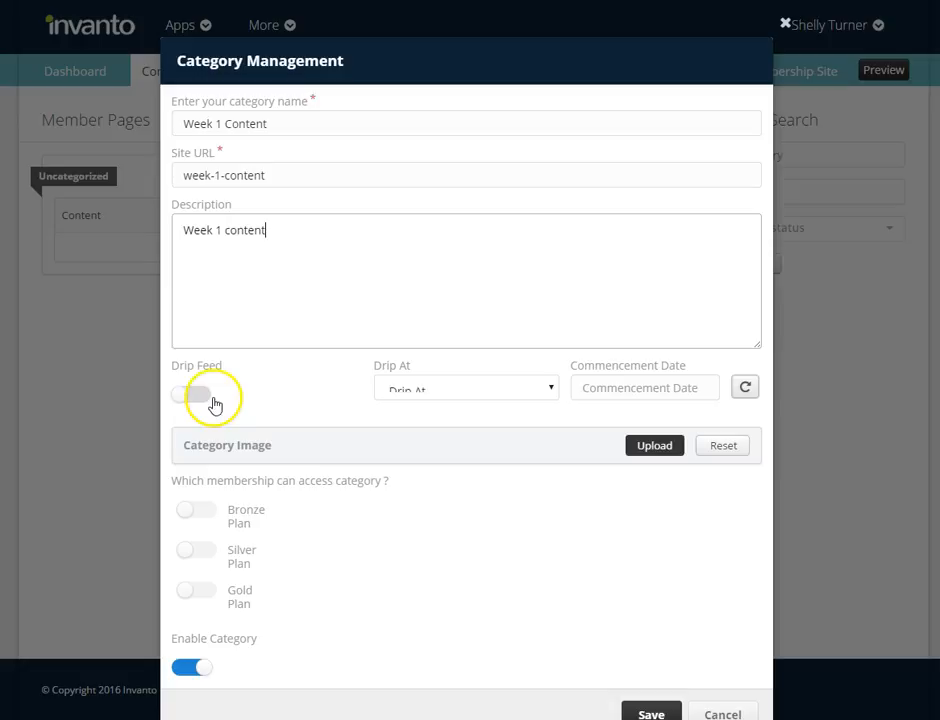
Step: Enable drip feed for the category, releasing at 7 Days with the commencement date 01-02-2016
{"action": "left_click", "coordinate": [181, 397]}
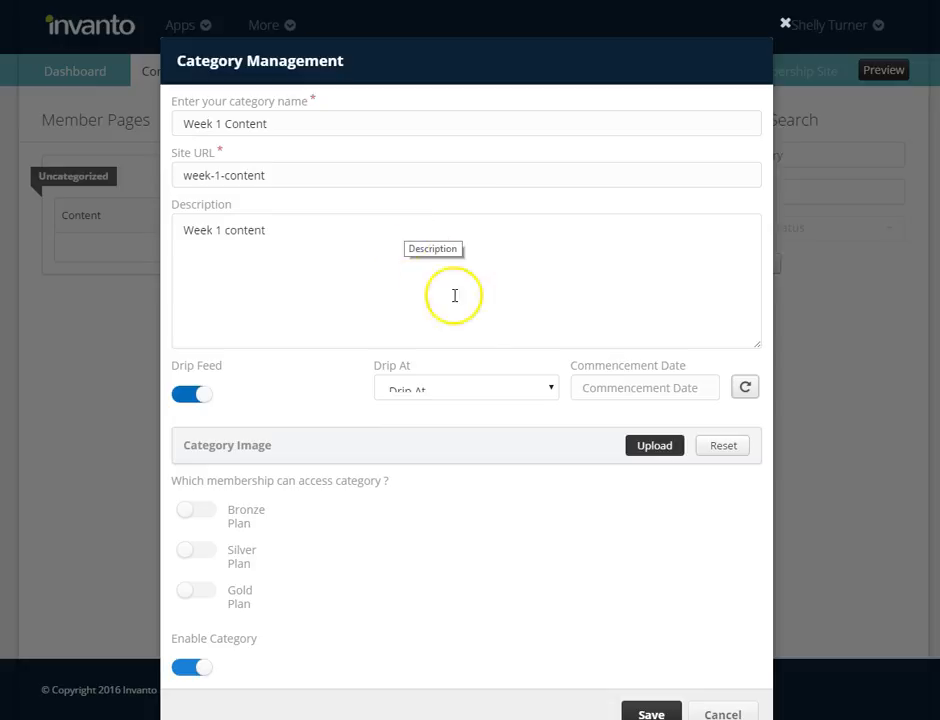
{"action": "left_click", "coordinate": [462, 392]}
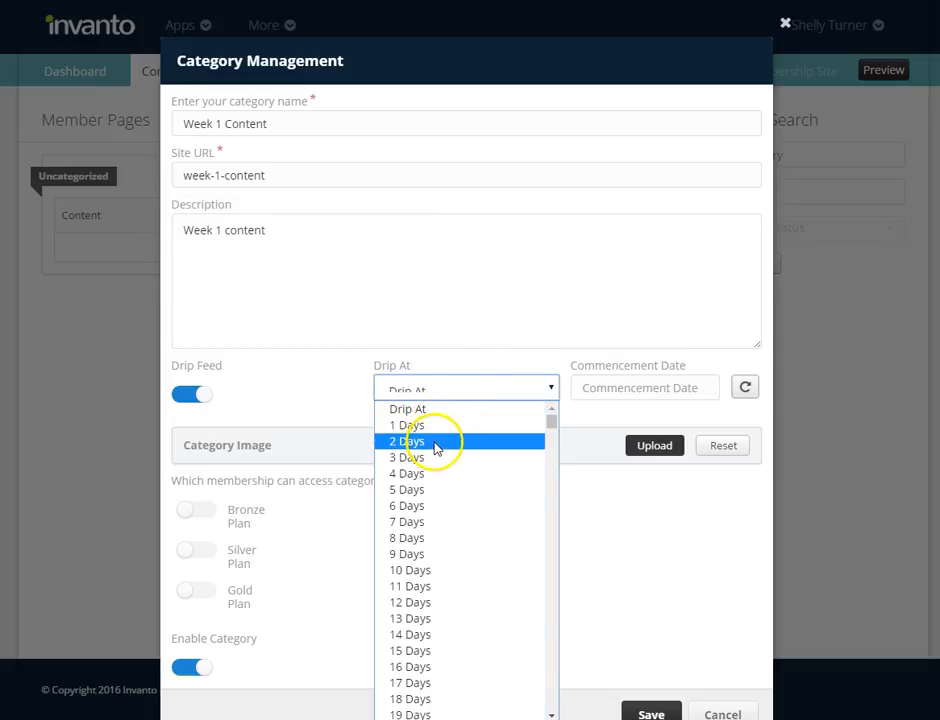
{"action": "scroll", "coordinate": [435, 660], "scroll_direction": "down", "scroll_amount": 20}
{"action": "scroll", "coordinate": [435, 662], "scroll_direction": "down", "scroll_amount": 10}
{"action": "left_click", "coordinate": [553, 546]}
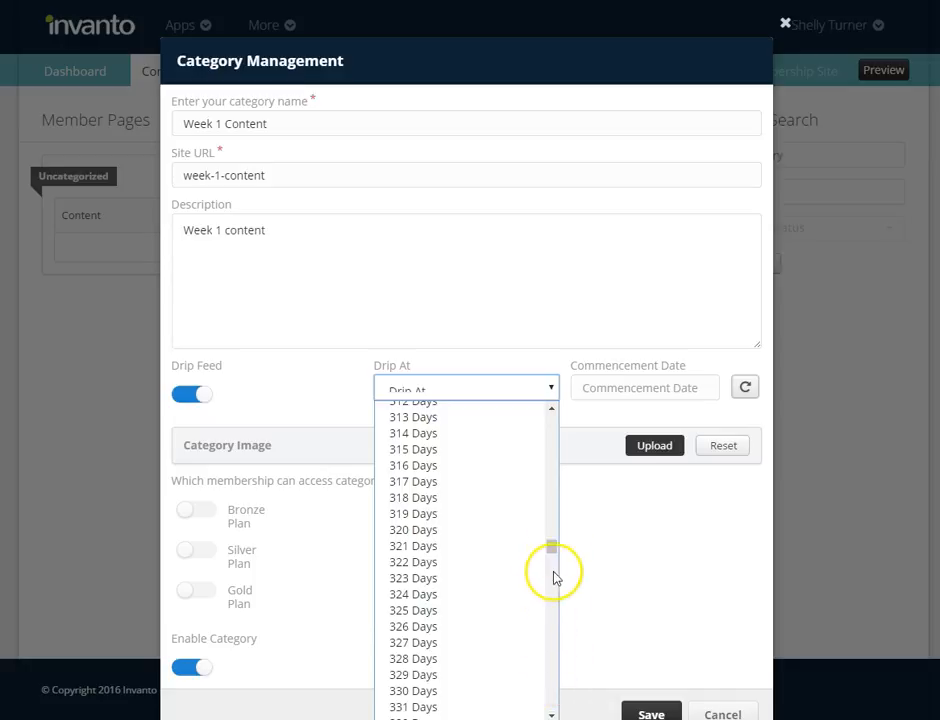
{"action": "left_click_drag", "start_coordinate": [552, 548], "coordinate": [554, 703]}
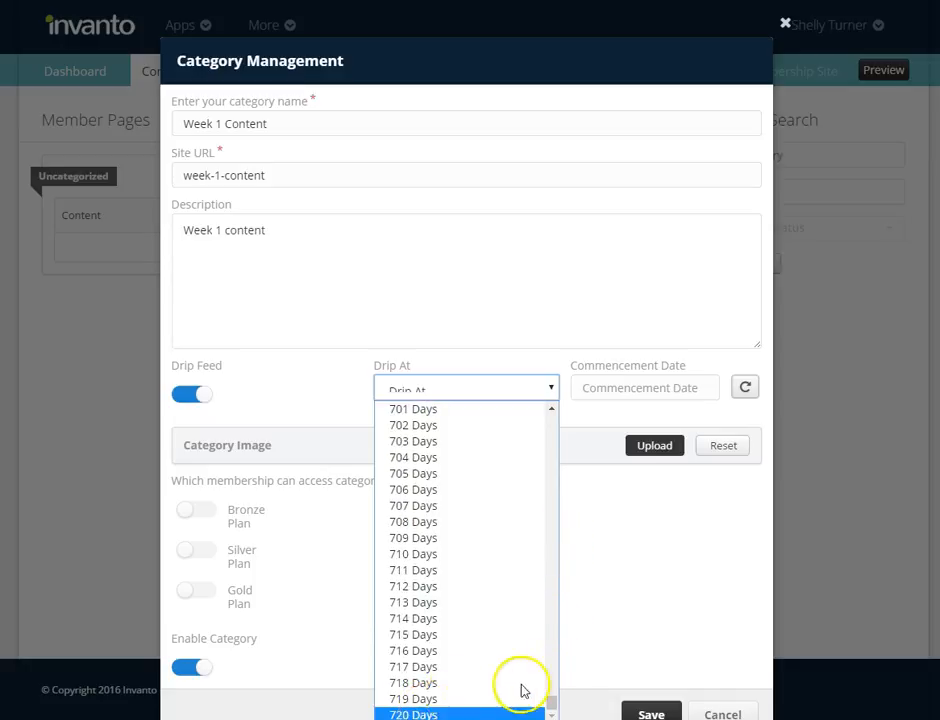
{"action": "left_click_drag", "start_coordinate": [554, 703], "coordinate": [551, 418]}
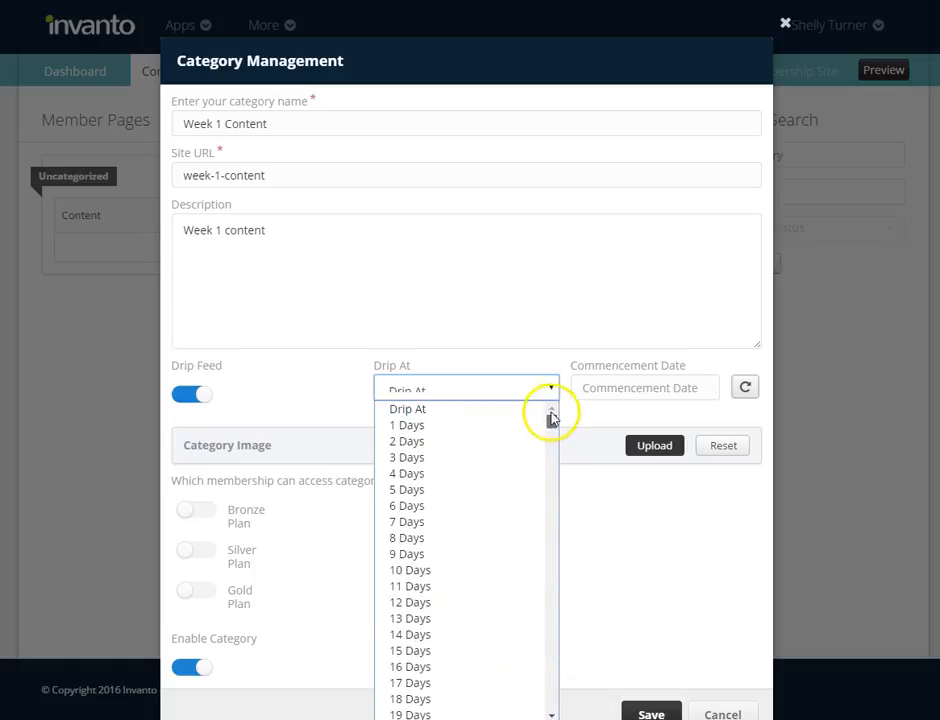
{"action": "left_click", "coordinate": [411, 522]}
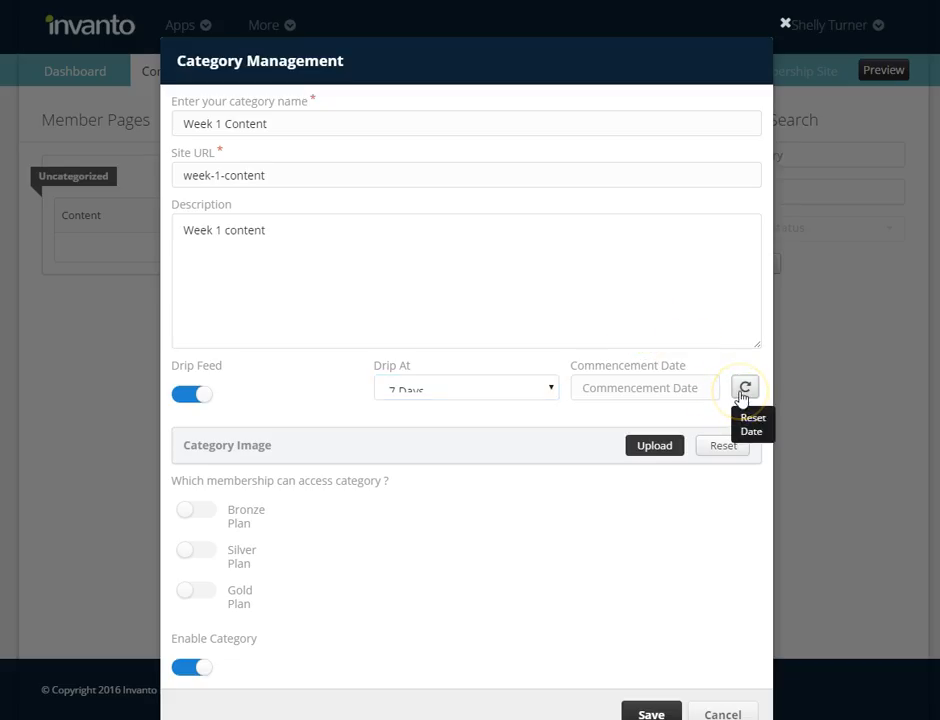
{"action": "left_click", "coordinate": [743, 390]}
{"action": "left_click", "coordinate": [616, 464]}
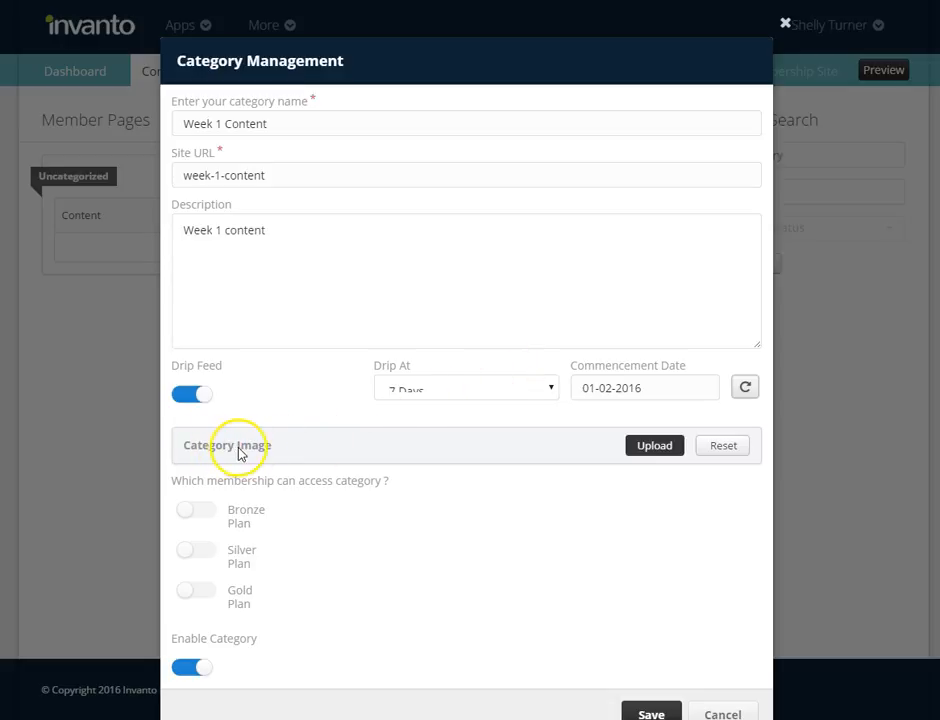
Step: Upload week13.png to the file manager and insert it as the category image
{"action": "left_click", "coordinate": [651, 454]}
{"action": "left_click", "coordinate": [654, 446]}
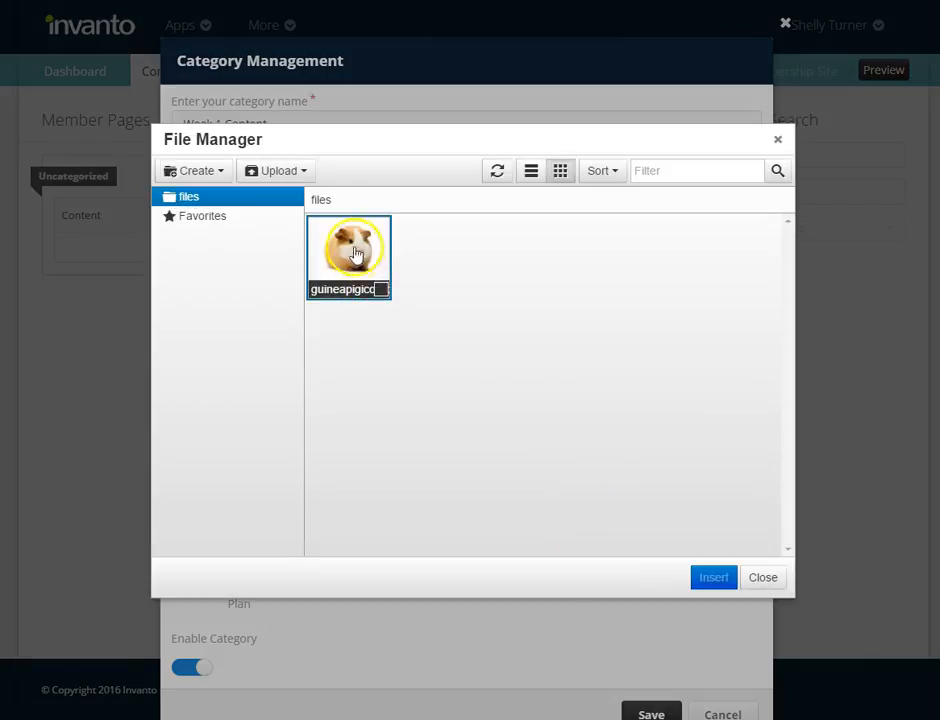
{"action": "left_click", "coordinate": [292, 172]}
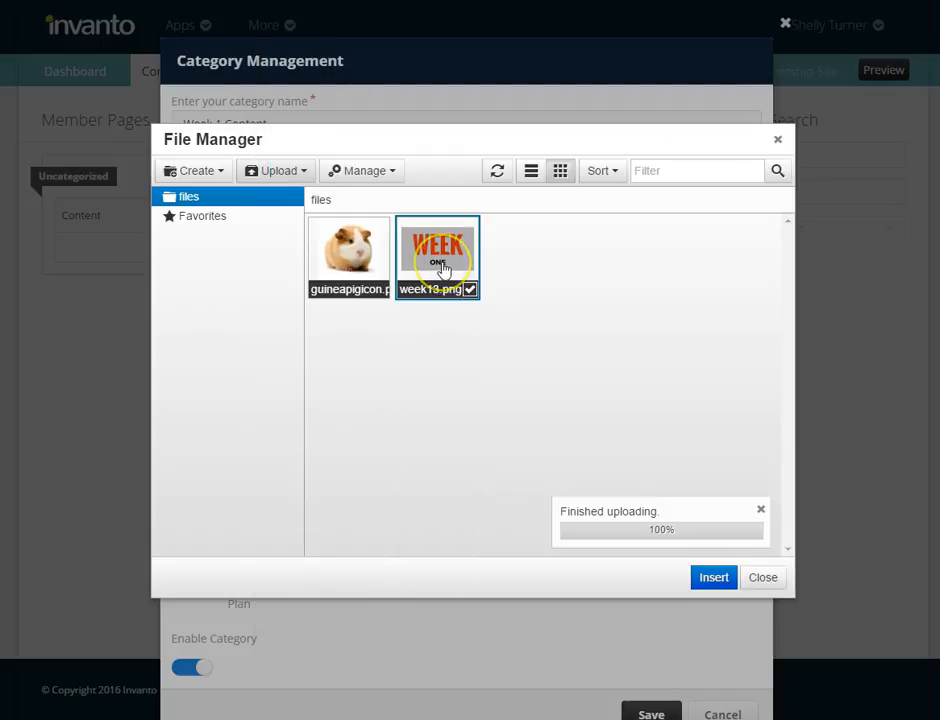
{"action": "left_click", "coordinate": [714, 580]}
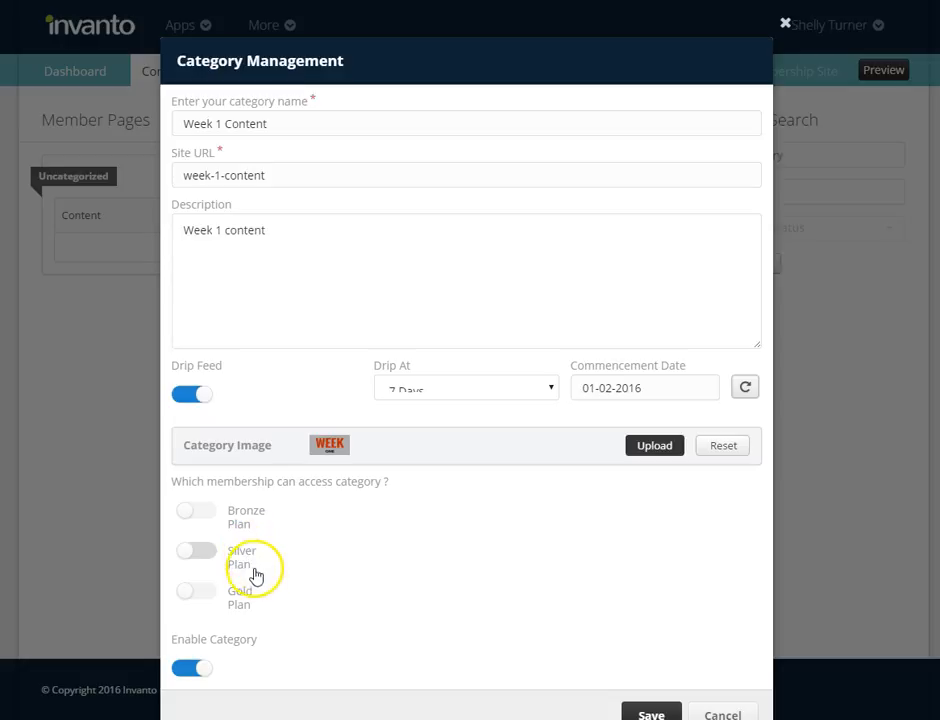
Step: Give the Gold, Silver and Bronze plans access to the category and save it
{"action": "left_click", "coordinate": [196, 591]}
{"action": "left_click", "coordinate": [196, 551]}
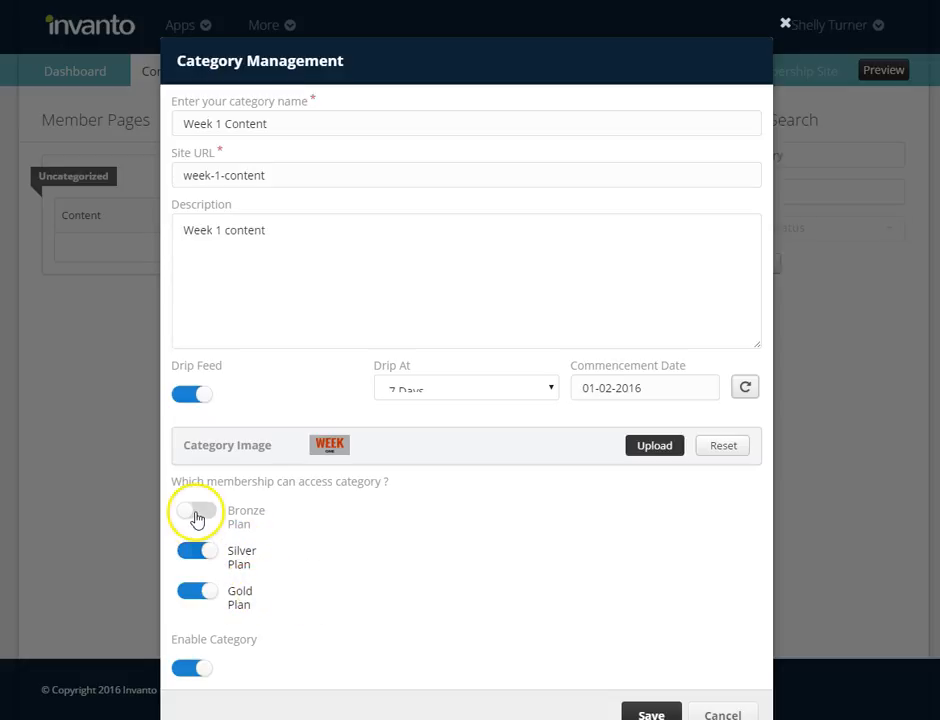
{"action": "left_click", "coordinate": [195, 512]}
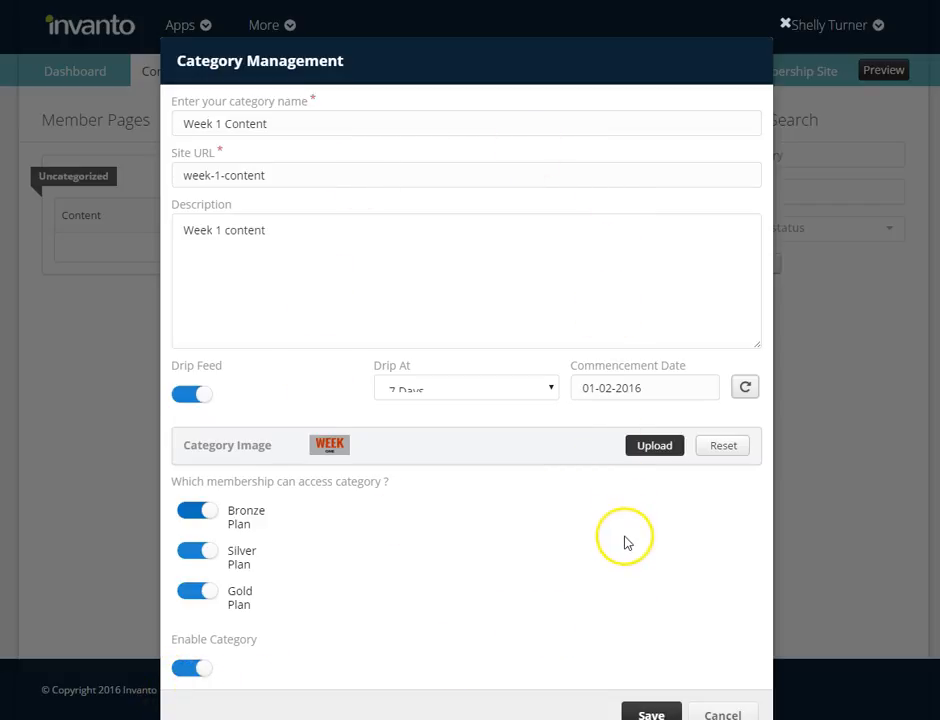
{"action": "scroll", "coordinate": [630, 555], "scroll_direction": "down", "scroll_amount": 1}
{"action": "left_click", "coordinate": [652, 658]}
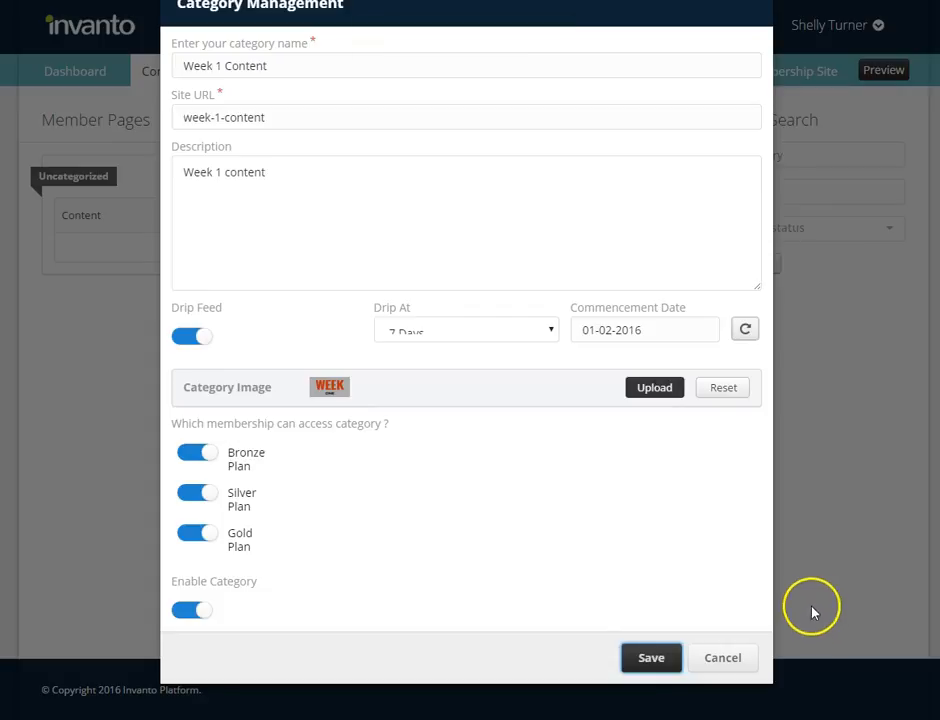